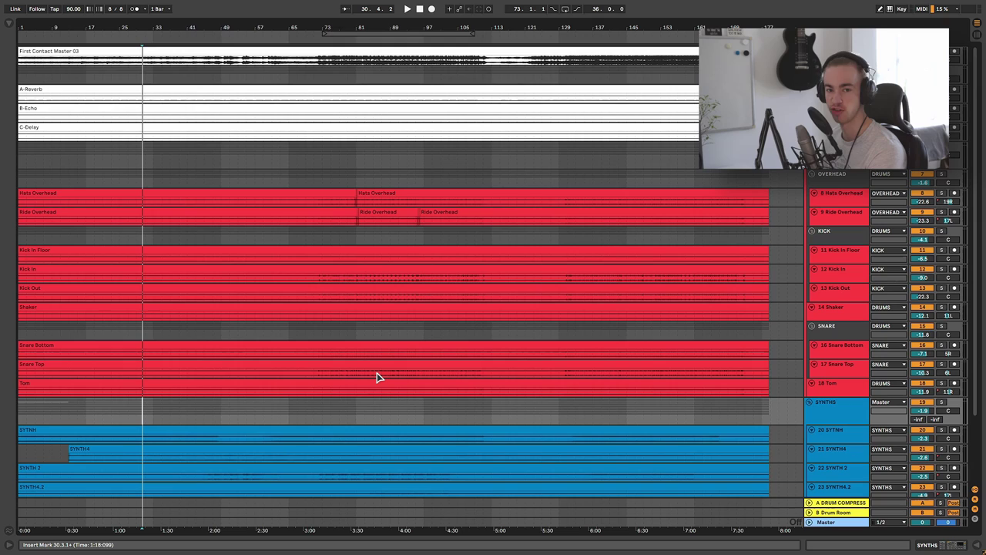
- Try start points at bar 65 and the song start, then set it near bar 62 on Hats Overhead
{"action": "left_click", "coordinate": [290, 148]}
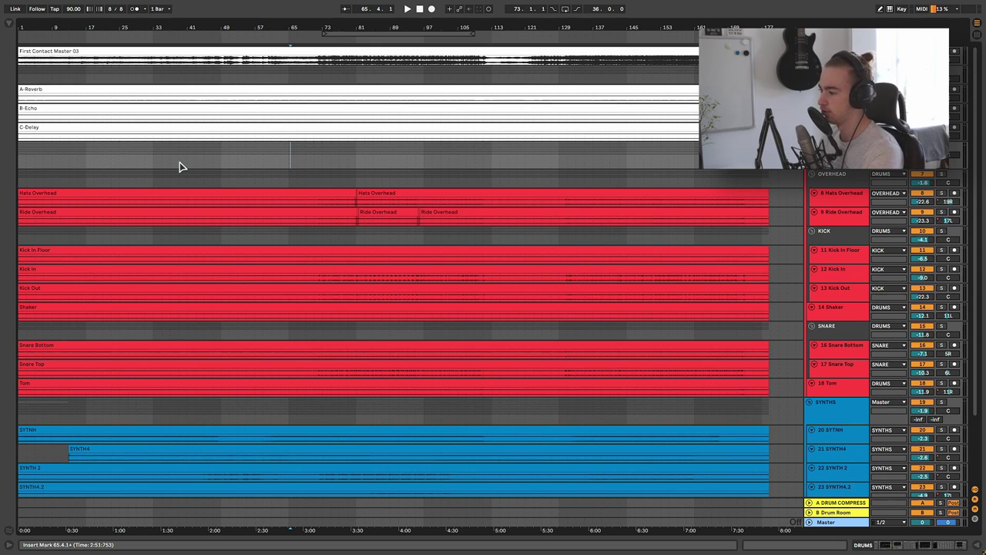
{"action": "left_click", "coordinate": [23, 162]}
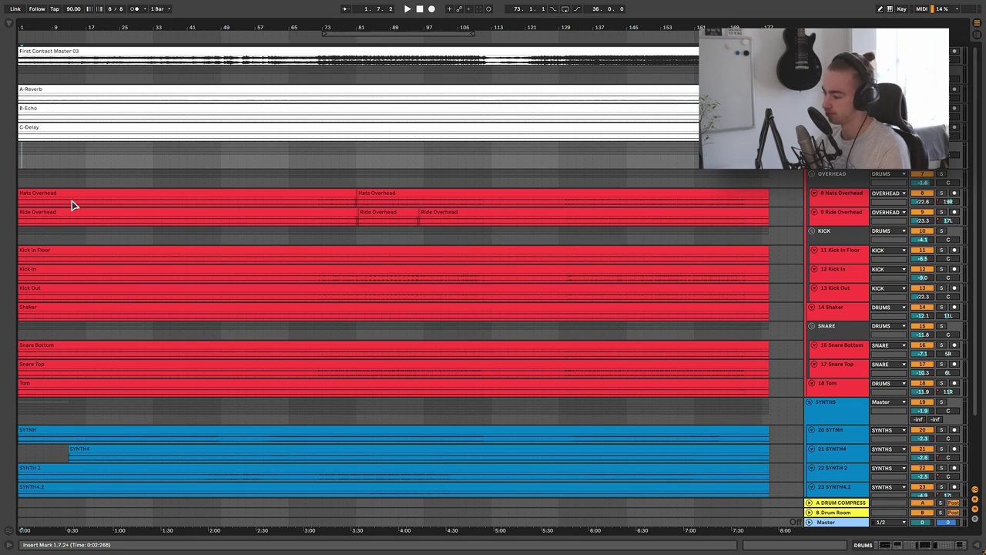
{"action": "left_click", "coordinate": [272, 199]}
{"action": "left_click", "coordinate": [223, 191]}
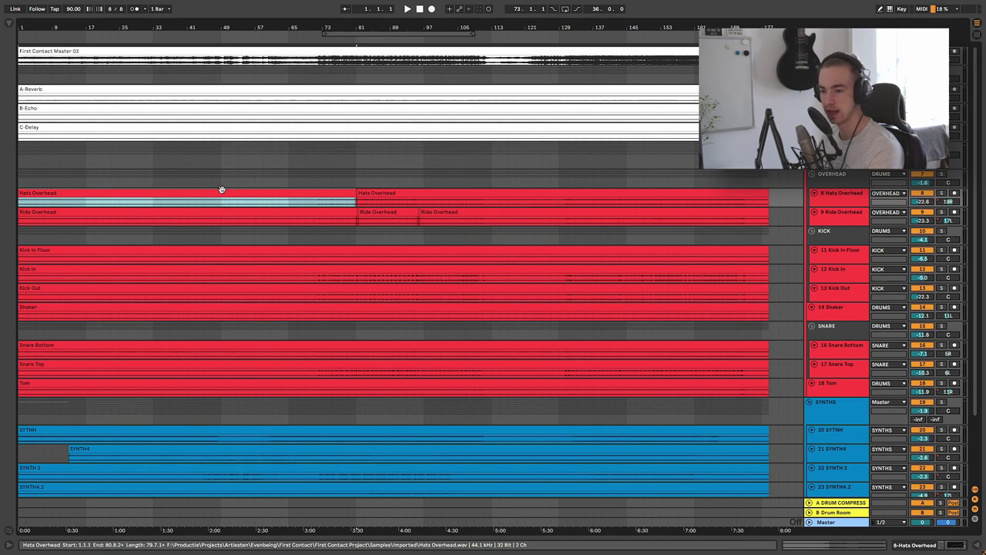
{"action": "left_click", "coordinate": [277, 202]}
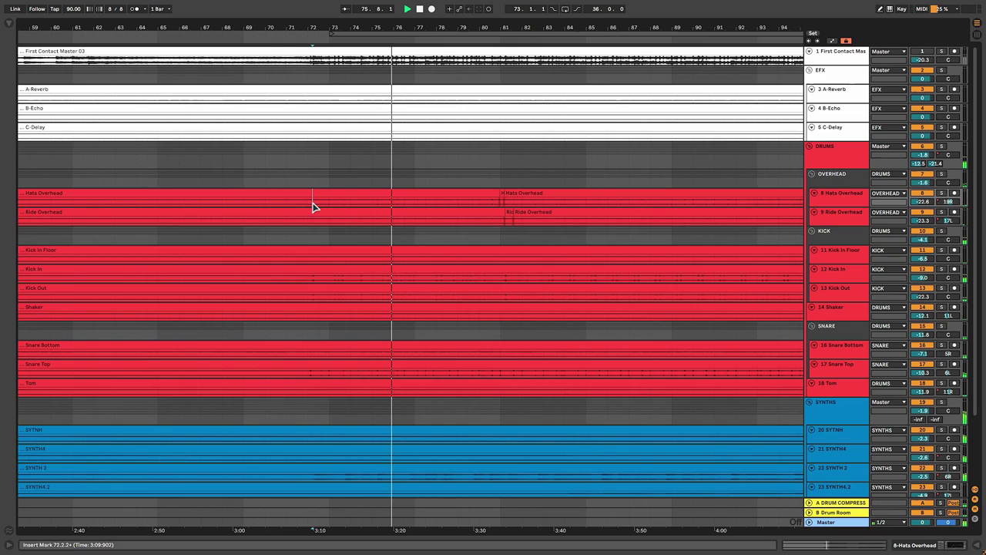
- Stop playback and inspect the KICK drum group's EQ Eight in Device View
{"action": "left_click", "coordinate": [313, 235]}
{"action": "key", "text": "space"}
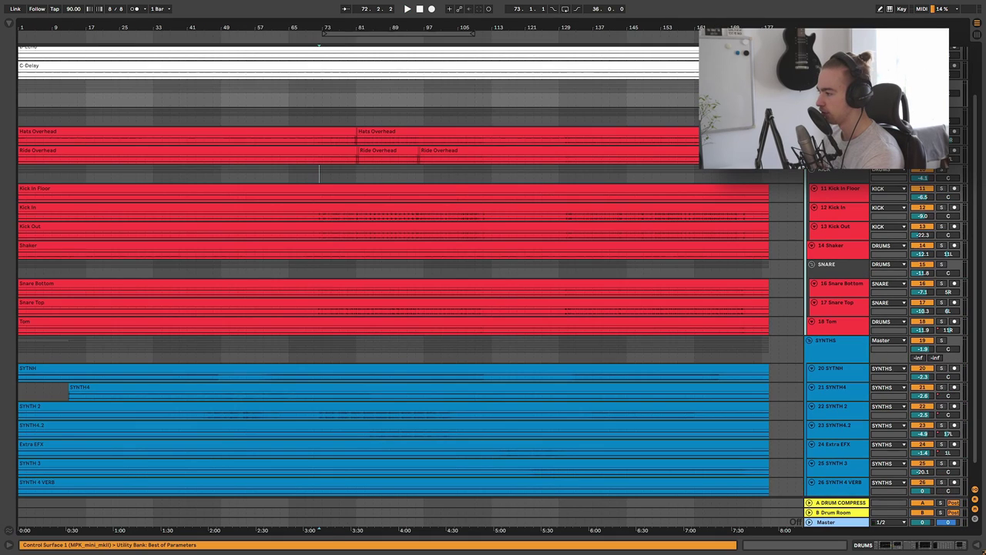
{"action": "key", "text": "shift+Tab"}
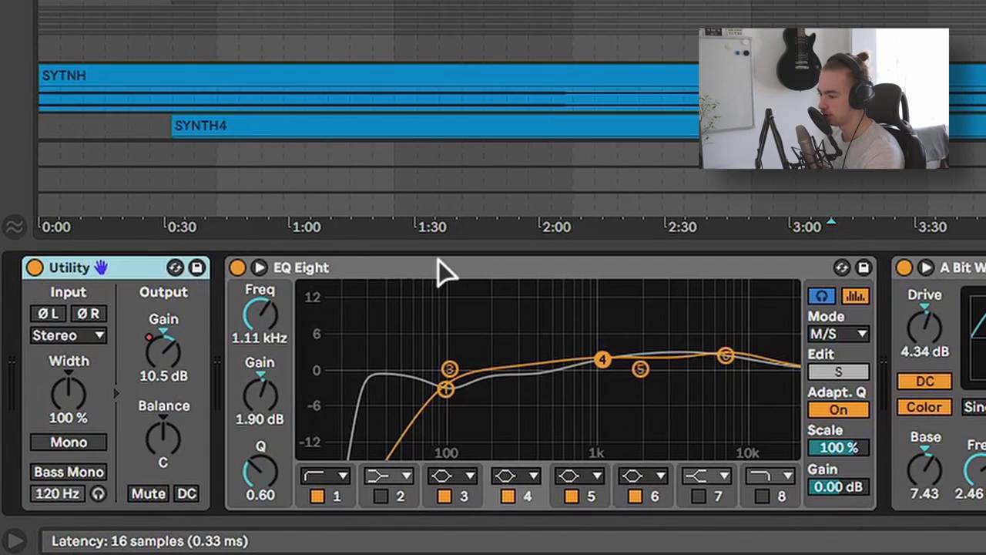
{"action": "left_click", "coordinate": [169, 441]}
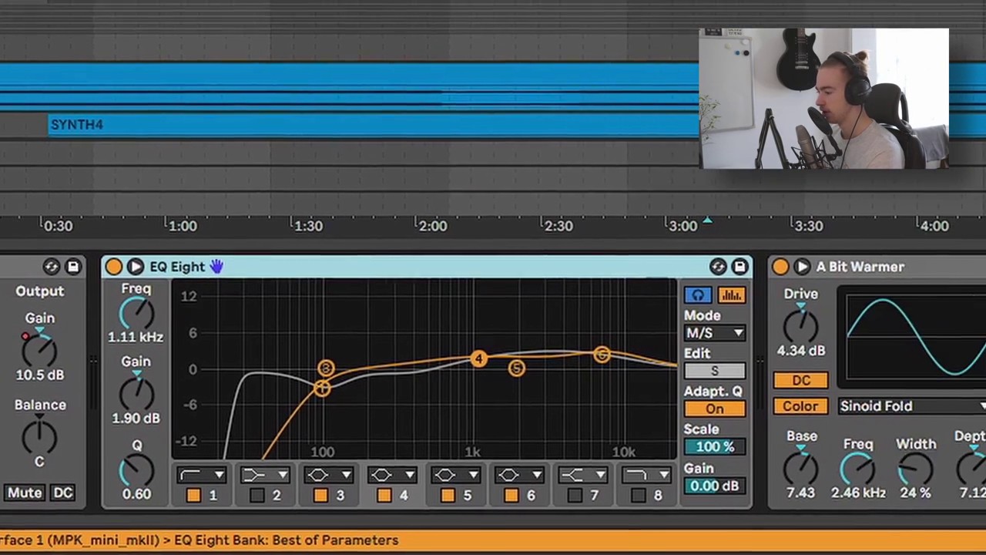
{"action": "scroll", "coordinate": [537, 288], "scroll_direction": "right", "scroll_amount": 5}
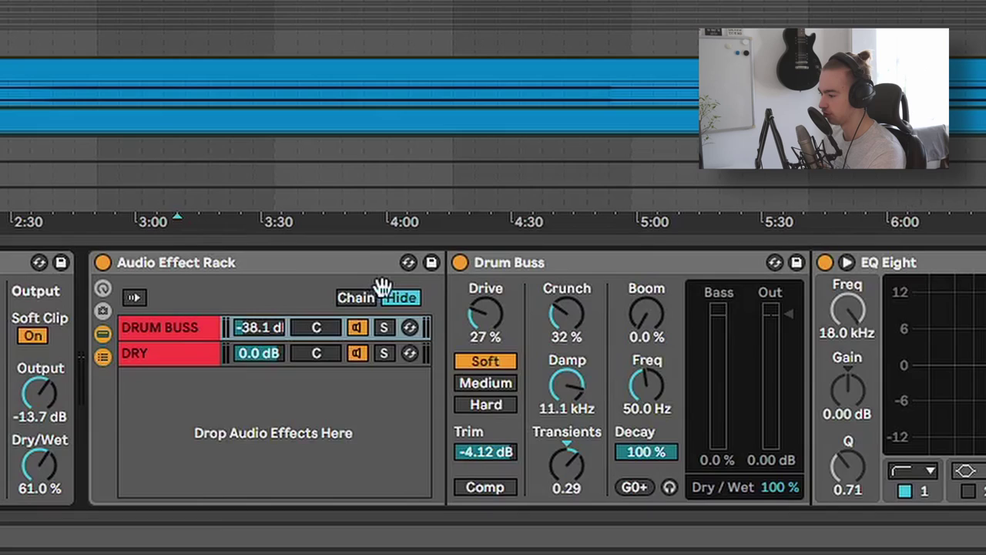
{"action": "scroll", "coordinate": [380, 286], "scroll_direction": "left", "scroll_amount": 8}
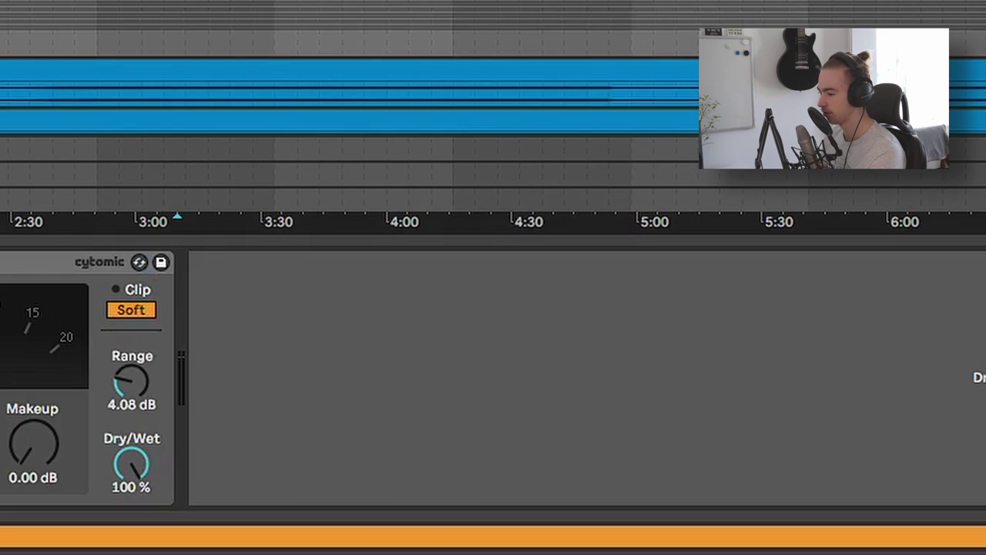
- Browse the SYNTH and SYNTH4 effect chains, then select the SYNTHS group and hide Device View
{"action": "key", "text": "Down"}
{"action": "key", "text": "Down"}
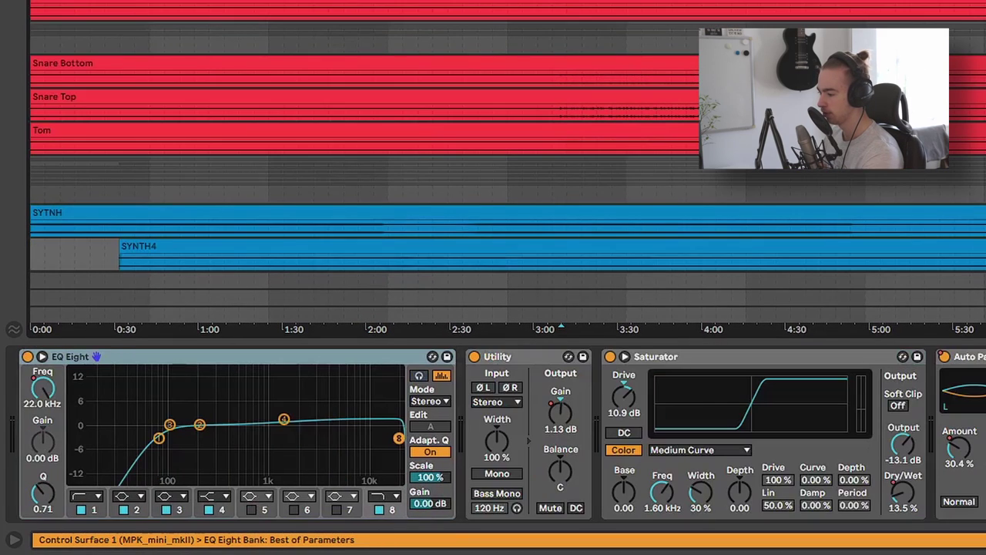
{"action": "key", "text": "Down"}
{"action": "key", "text": "Down"}
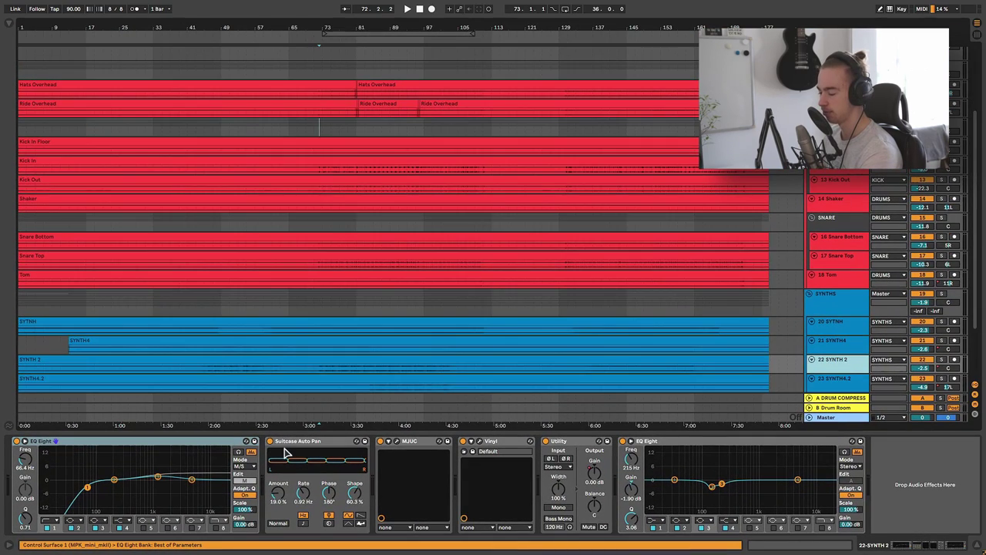
{"action": "key", "text": "Up"}
{"action": "key", "text": "Up"}
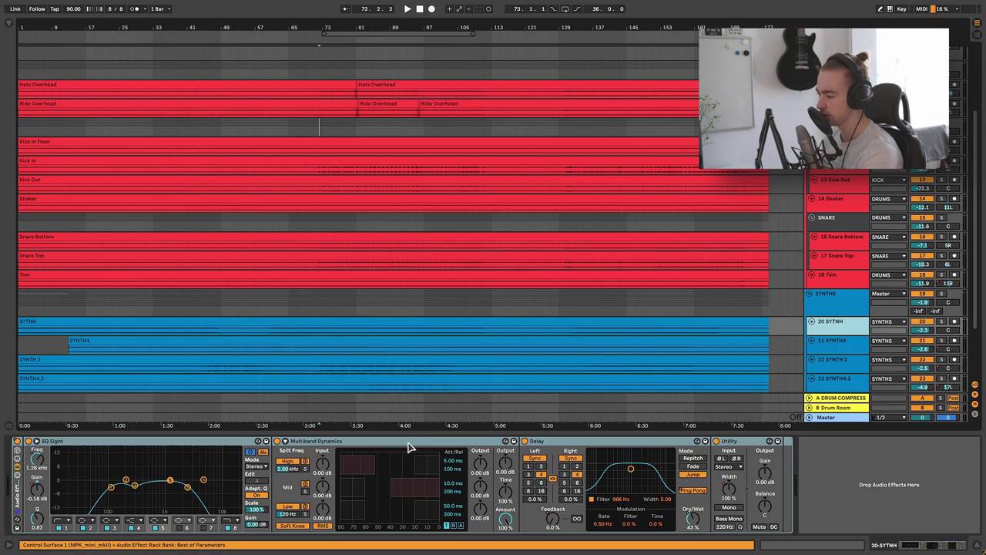
{"action": "key", "text": "Down"}
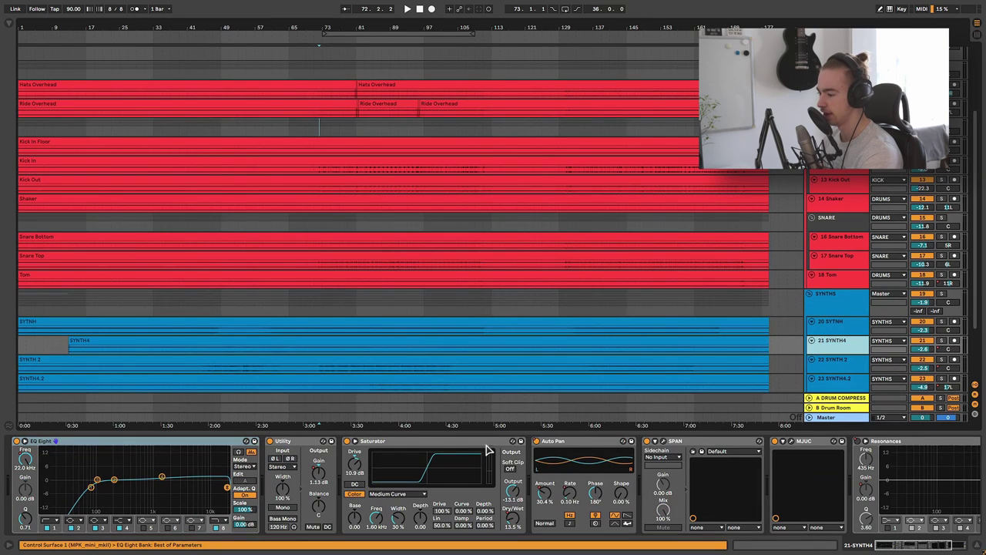
{"action": "left_click", "coordinate": [460, 302]}
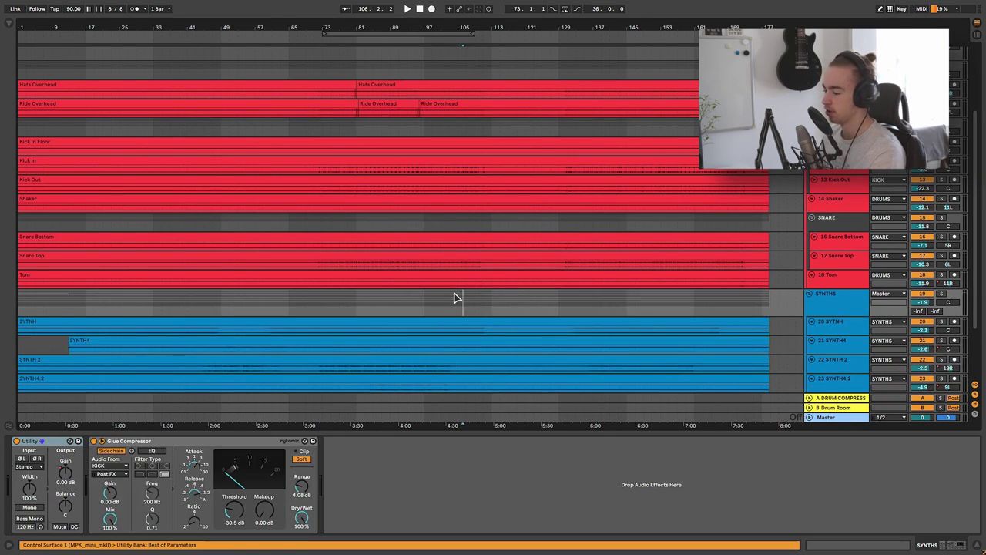
{"action": "key", "text": "ctrl+alt+l"}
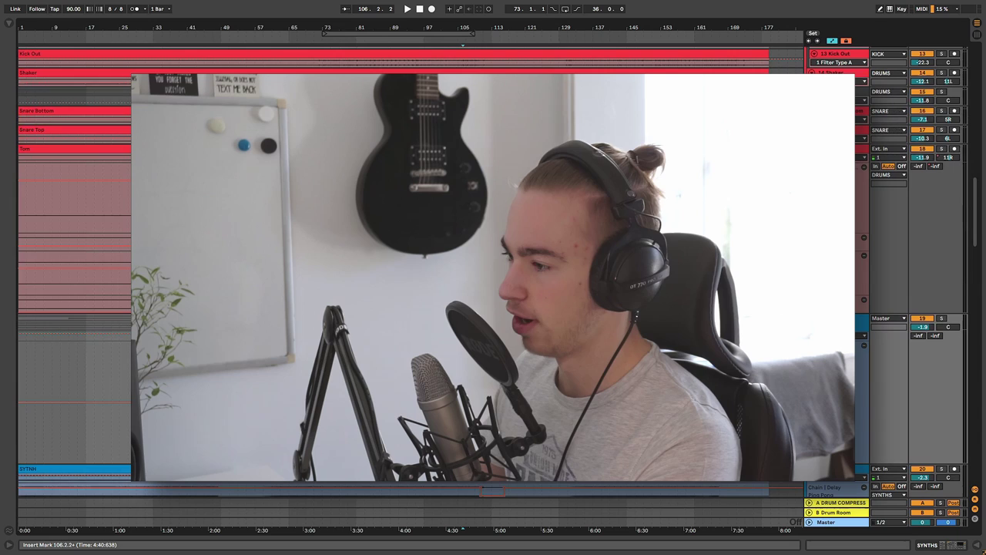
- Scroll down through the synth tracks' automation lanes
{"action": "scroll", "coordinate": [461, 308], "scroll_direction": "down", "scroll_amount": 10}
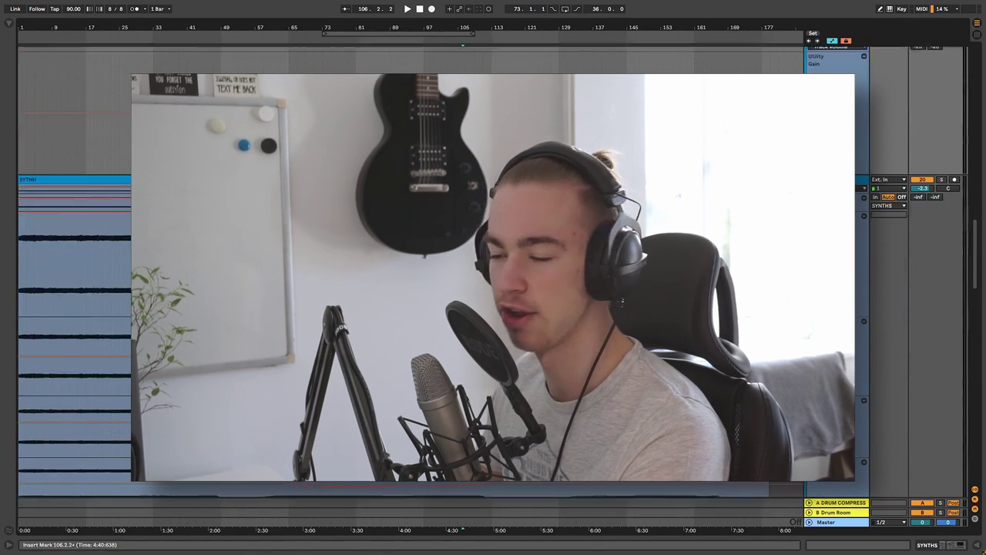
{"action": "scroll", "coordinate": [341, 149], "scroll_direction": "down", "scroll_amount": 5}
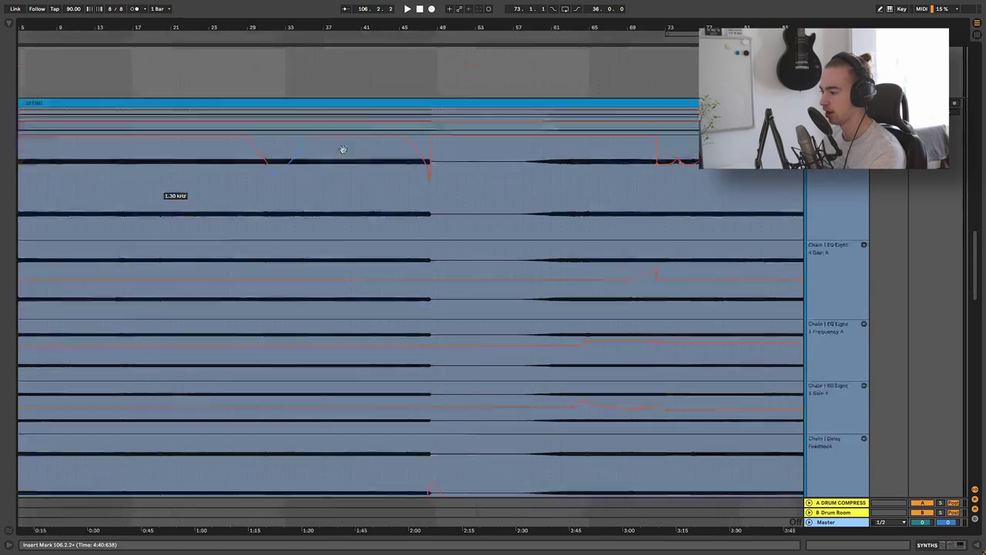
{"action": "scroll", "coordinate": [440, 171], "scroll_direction": "up", "scroll_amount": 5}
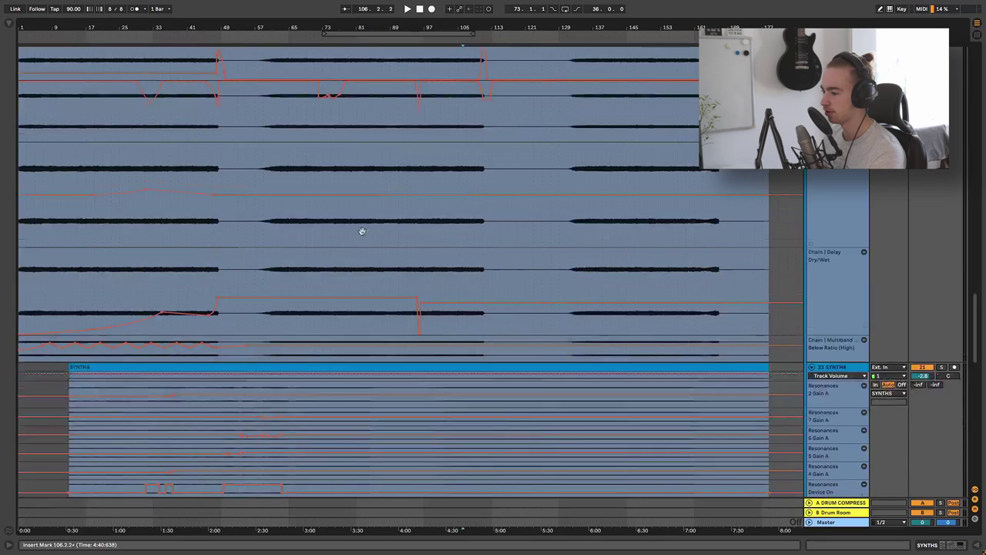
{"action": "scroll", "coordinate": [353, 228], "scroll_direction": "down", "scroll_amount": 10}
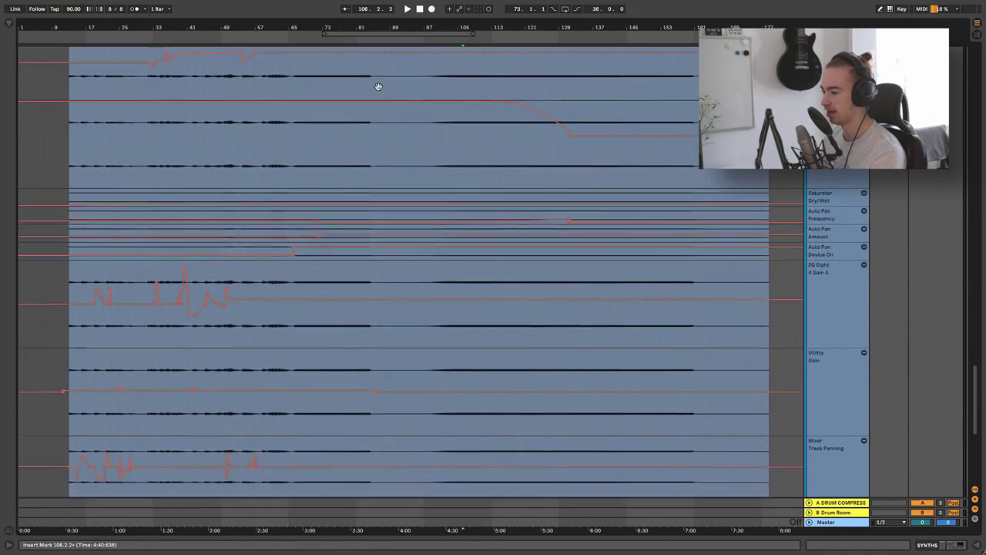
{"action": "scroll", "coordinate": [375, 89], "scroll_direction": "down", "scroll_amount": 10}
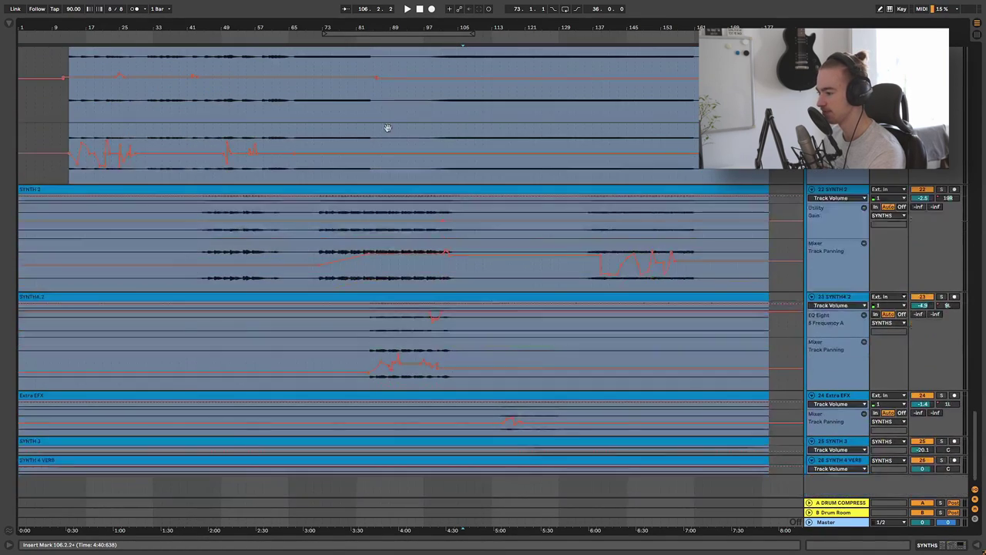
{"action": "scroll", "coordinate": [136, 255], "scroll_direction": "down", "scroll_amount": 10}
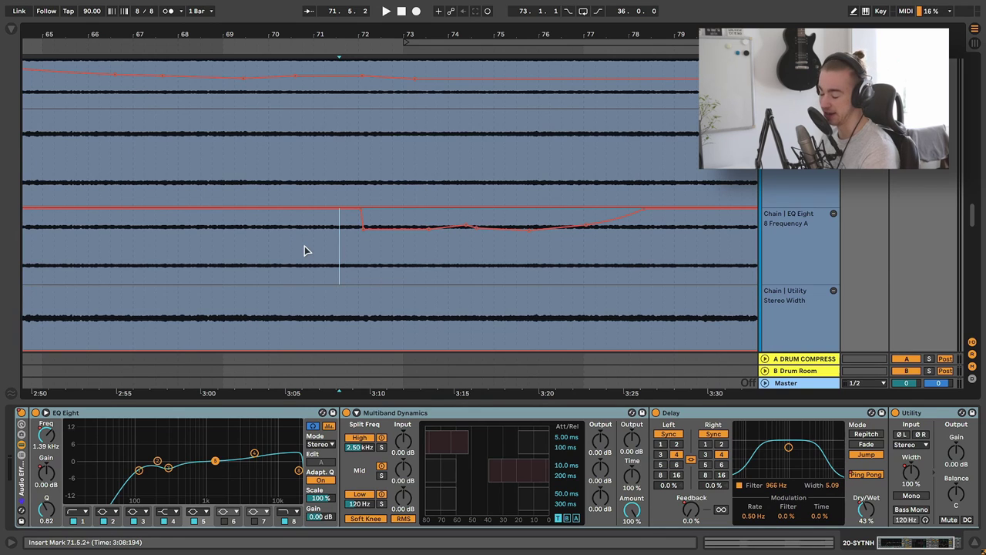
{"action": "mouse_move", "coordinate": [367, 228]}
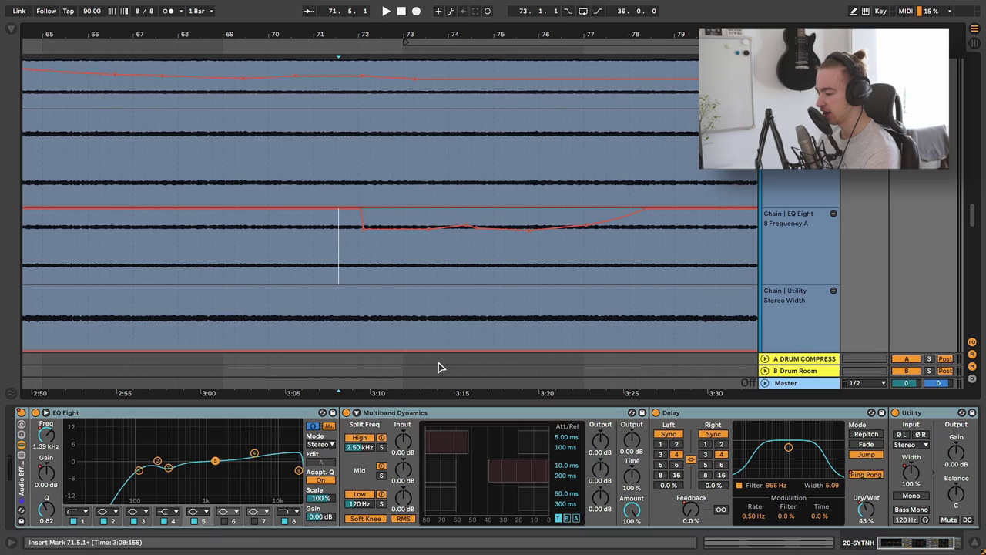
{"action": "left_click", "coordinate": [299, 470]}
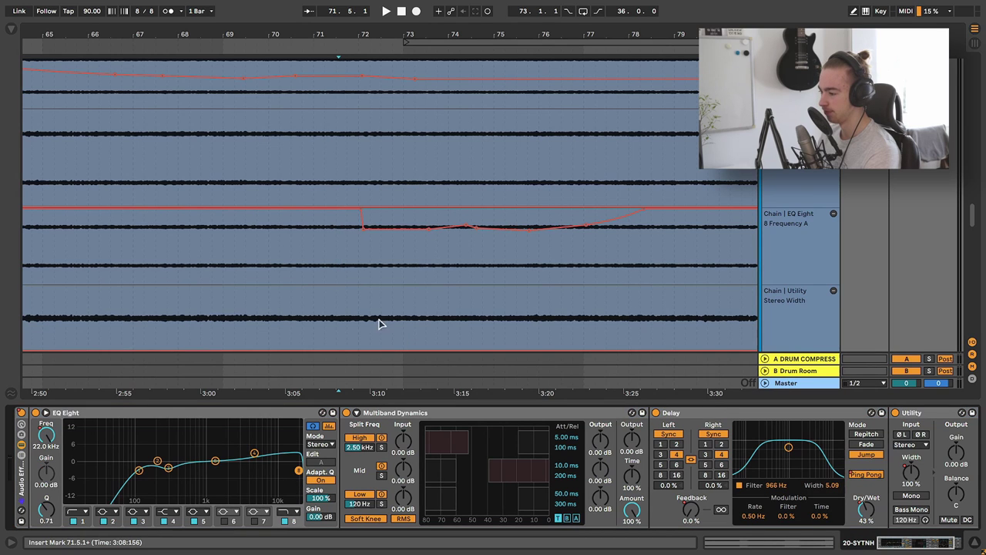
{"action": "left_click", "coordinate": [336, 246]}
{"action": "key", "text": "space"}
{"action": "left_click", "coordinate": [305, 244]}
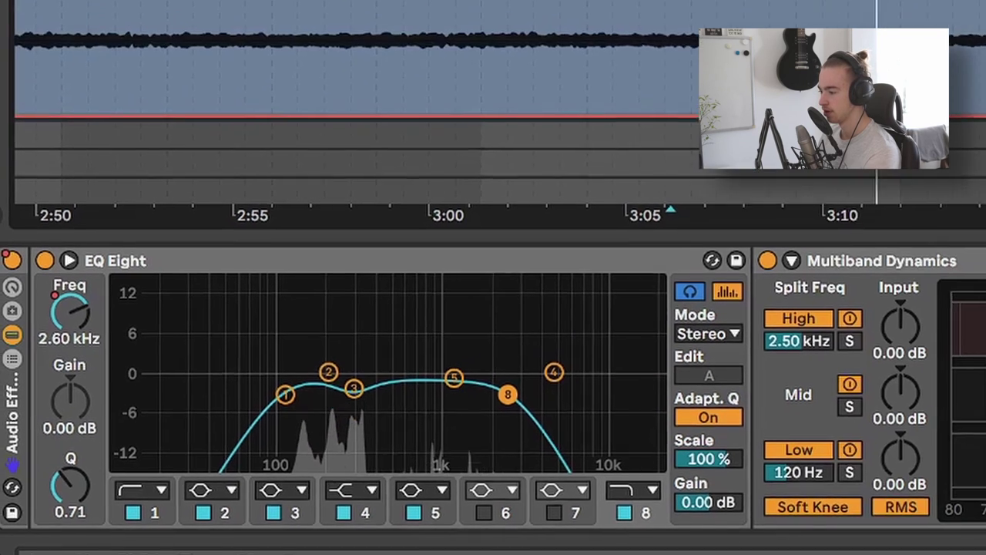
{"action": "key", "text": "space"}
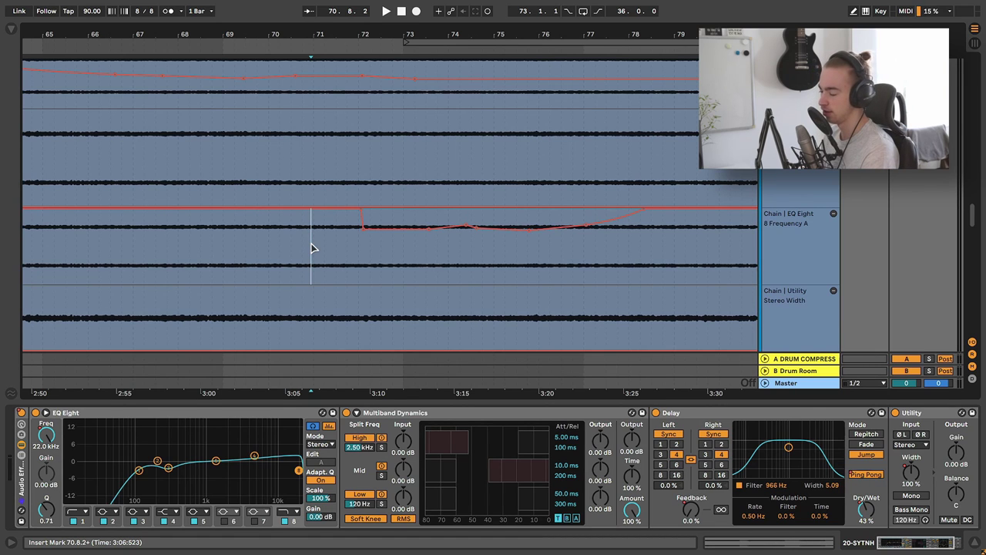
{"action": "left_click", "coordinate": [333, 244]}
{"action": "key", "text": "space"}
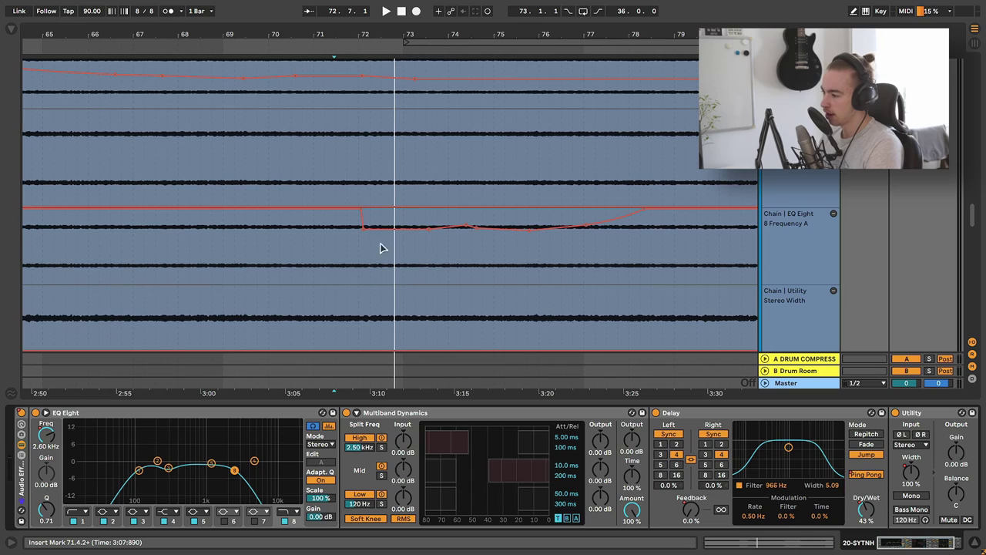
- Place the start at bar 71.7 and select the frequency-automation dip from bar 71.8 to about 78.5
{"action": "left_click", "coordinate": [352, 243]}
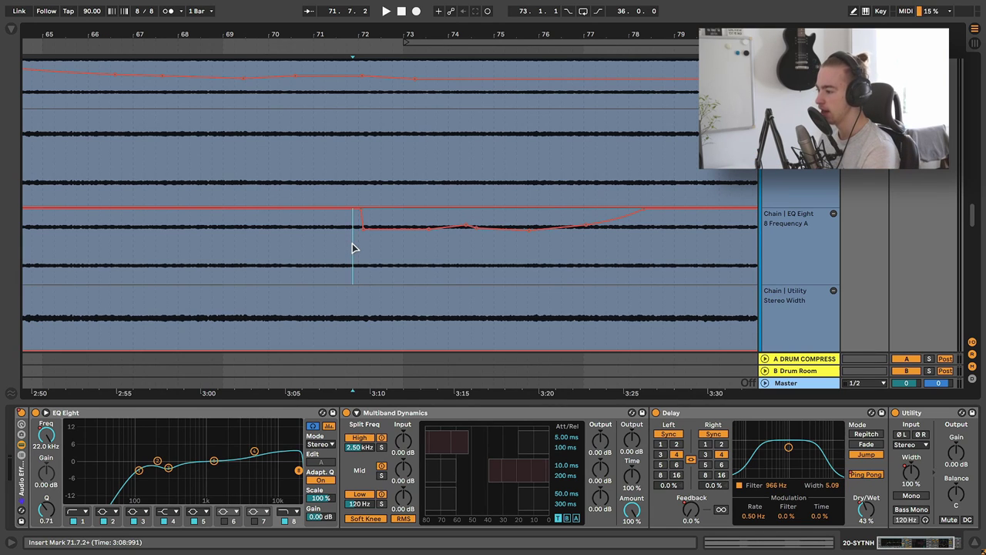
{"action": "left_click_drag", "start_coordinate": [503, 260], "coordinate": [413, 259]}
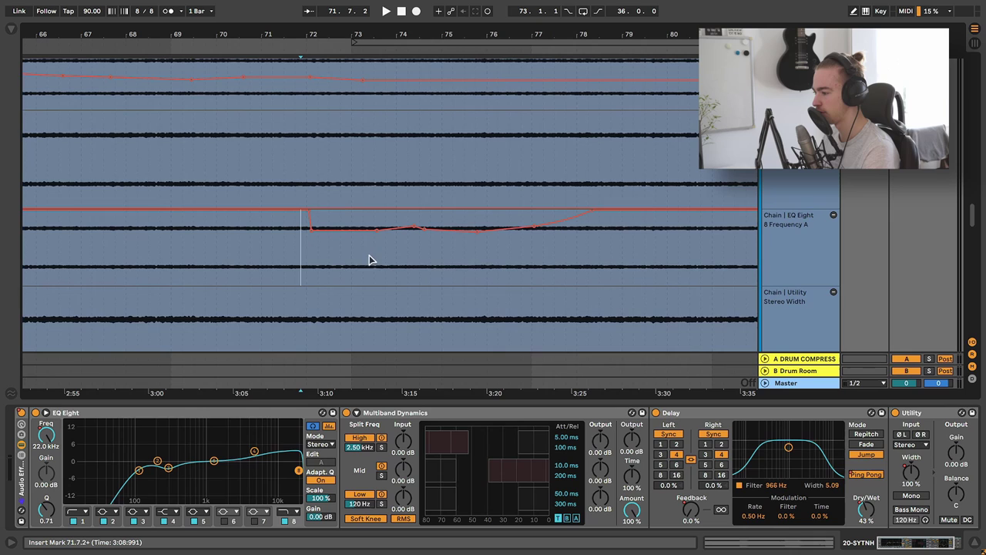
{"action": "left_click_drag", "start_coordinate": [325, 254], "coordinate": [601, 244]}
{"action": "left_click", "coordinate": [390, 256]}
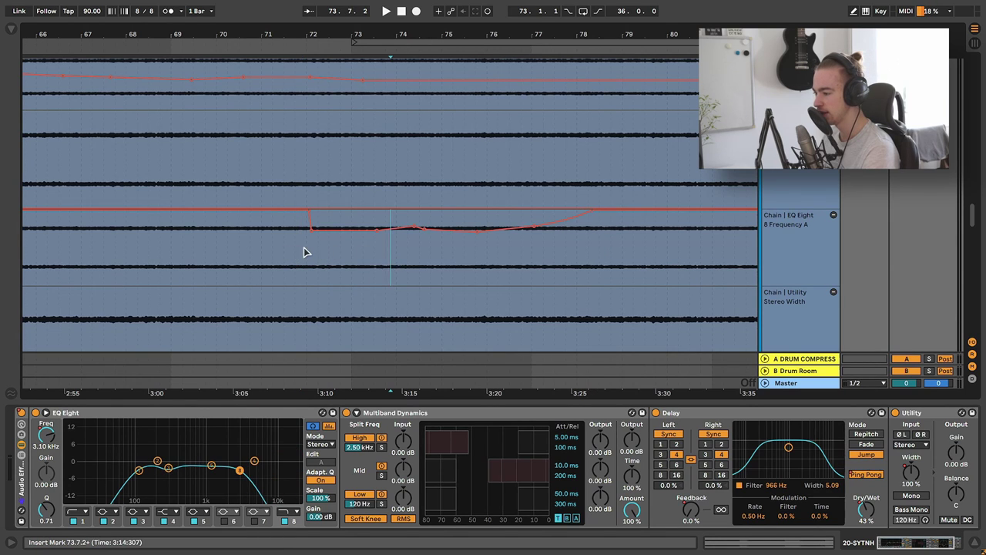
{"action": "left_click_drag", "start_coordinate": [305, 252], "coordinate": [389, 255]}
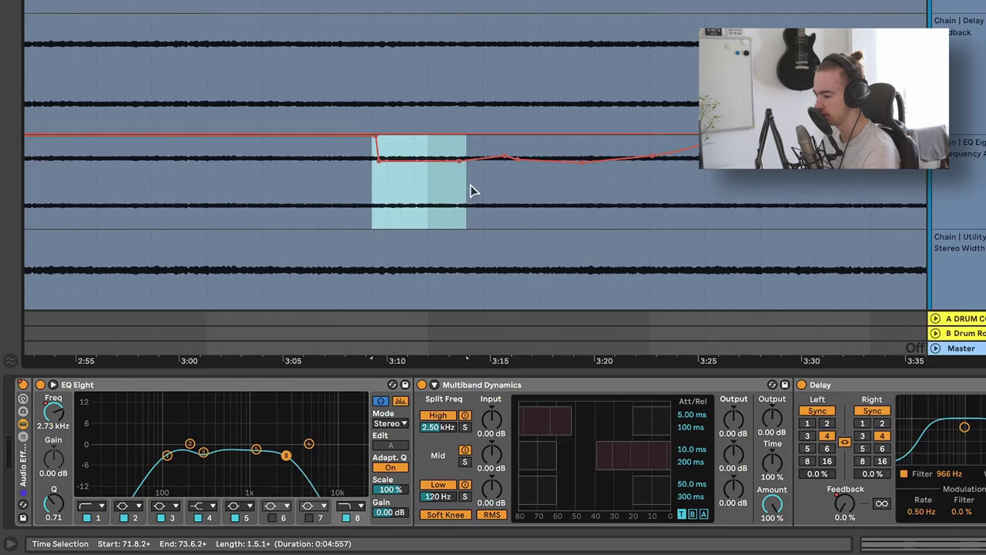
{"action": "left_click_drag", "start_coordinate": [473, 191], "coordinate": [576, 192]}
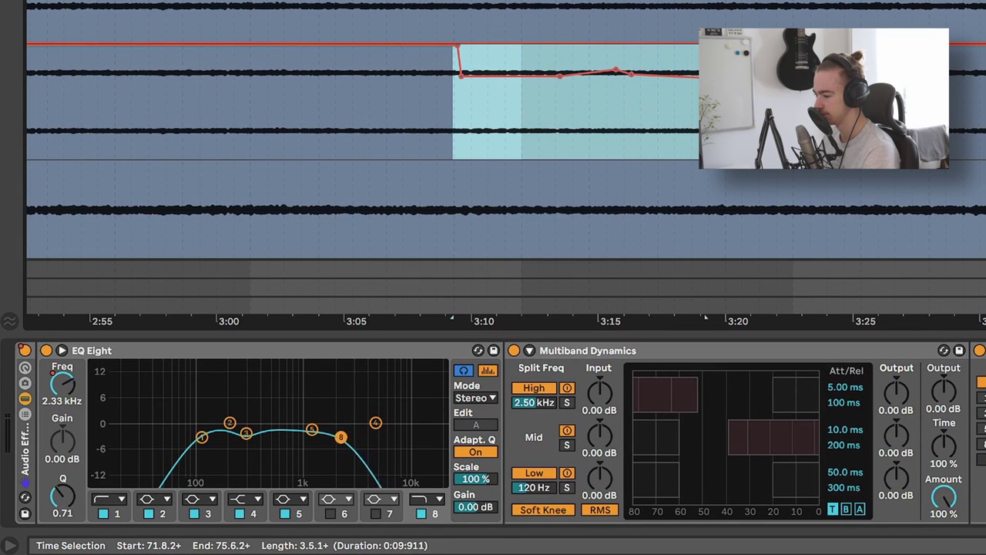
{"action": "left_click_drag", "start_coordinate": [704, 316], "coordinate": [922, 316]}
{"action": "key", "text": "minus"}
{"action": "key", "text": "minus"}
{"action": "key", "text": "minus"}
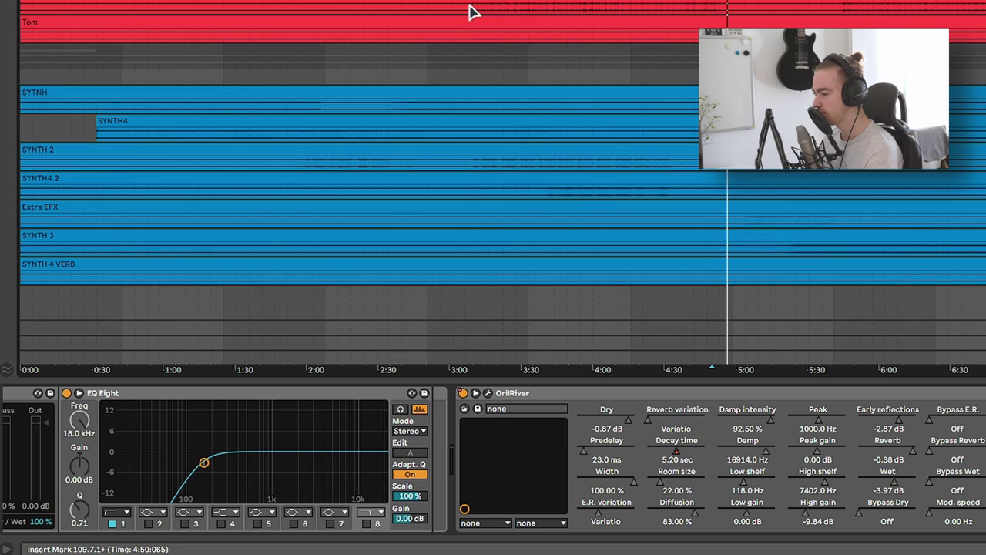
- Select a time range across the Tom track and scroll through the tracks
{"action": "left_click_drag", "start_coordinate": [472, 12], "coordinate": [716, 11]}
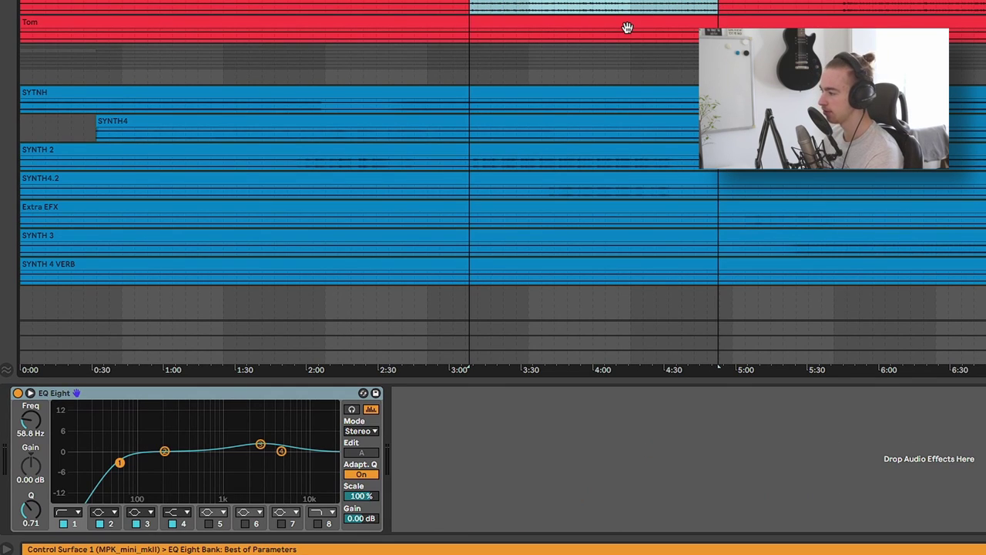
{"action": "scroll", "coordinate": [628, 28], "scroll_direction": "up", "scroll_amount": 5}
{"action": "scroll", "coordinate": [493, 185], "scroll_direction": "down", "scroll_amount": 5}
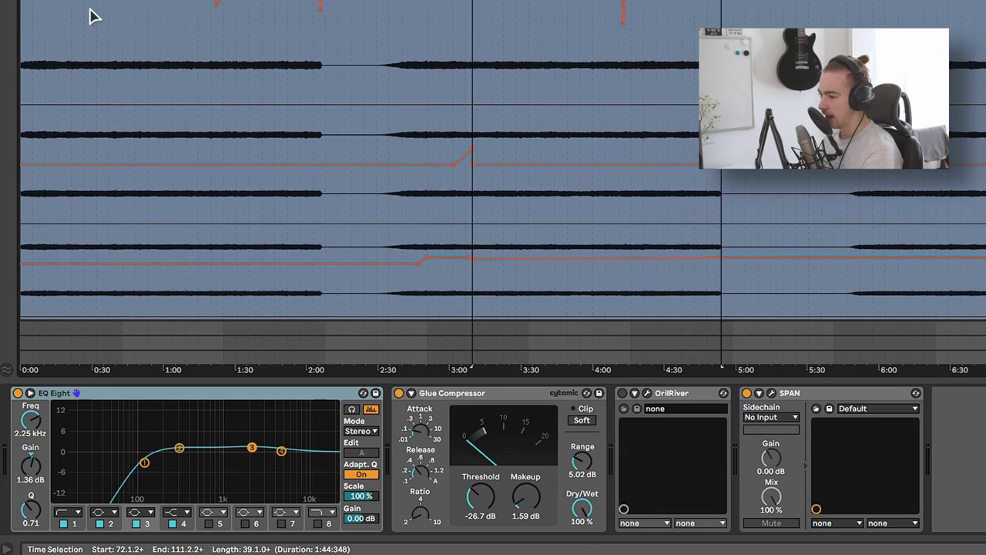
- Select the top track and scroll down through all the tracks' automation lanes
{"action": "left_click", "coordinate": [79, 15]}
{"action": "scroll", "coordinate": [444, 20], "scroll_direction": "down", "scroll_amount": 5}
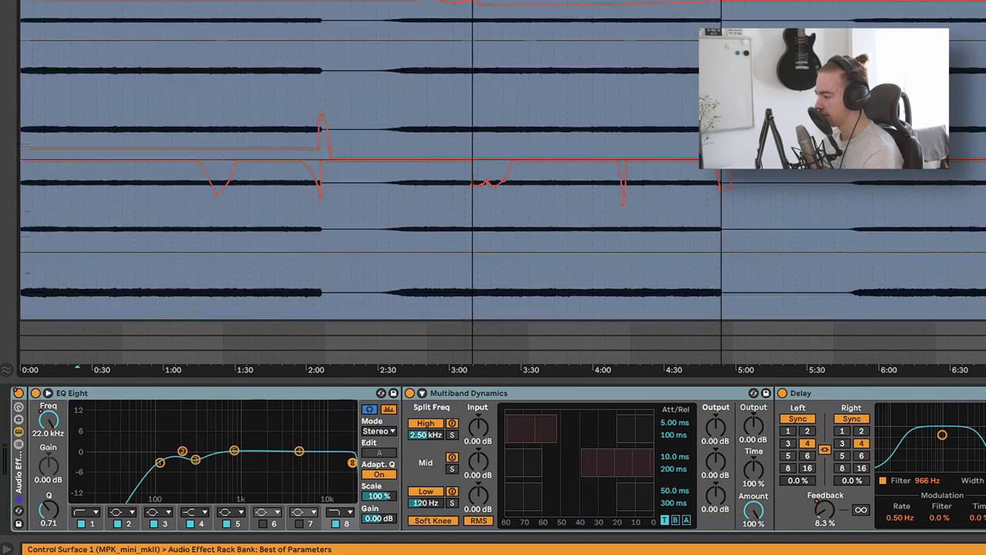
{"action": "scroll", "coordinate": [99, 93], "scroll_direction": "down", "scroll_amount": 5}
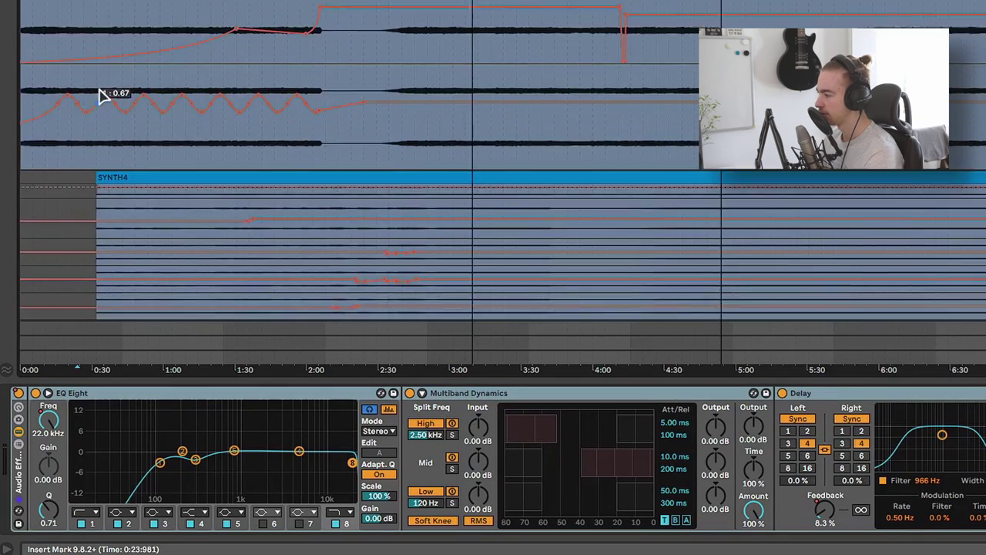
{"action": "scroll", "coordinate": [108, 91], "scroll_direction": "down", "scroll_amount": 6}
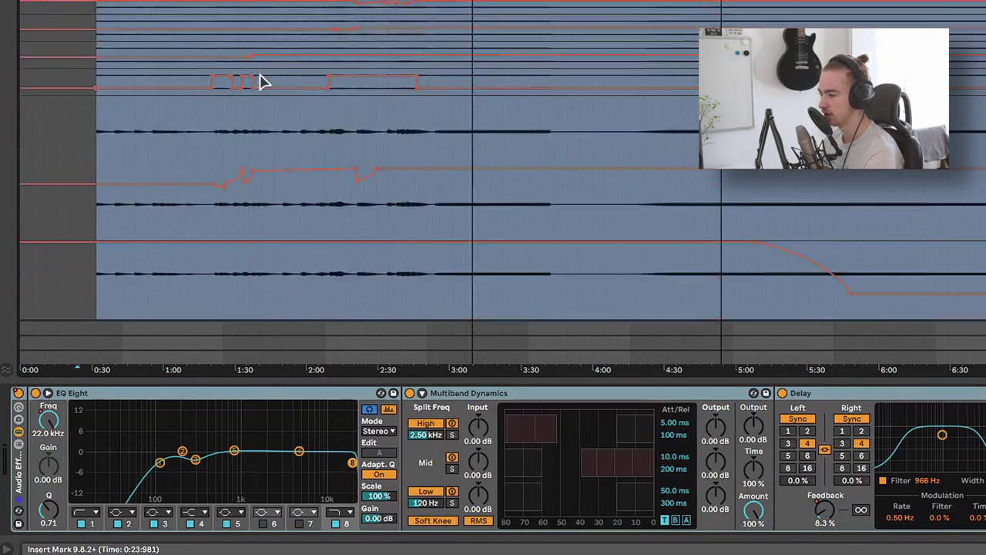
{"action": "scroll", "coordinate": [493, 161], "scroll_direction": "down", "scroll_amount": 4}
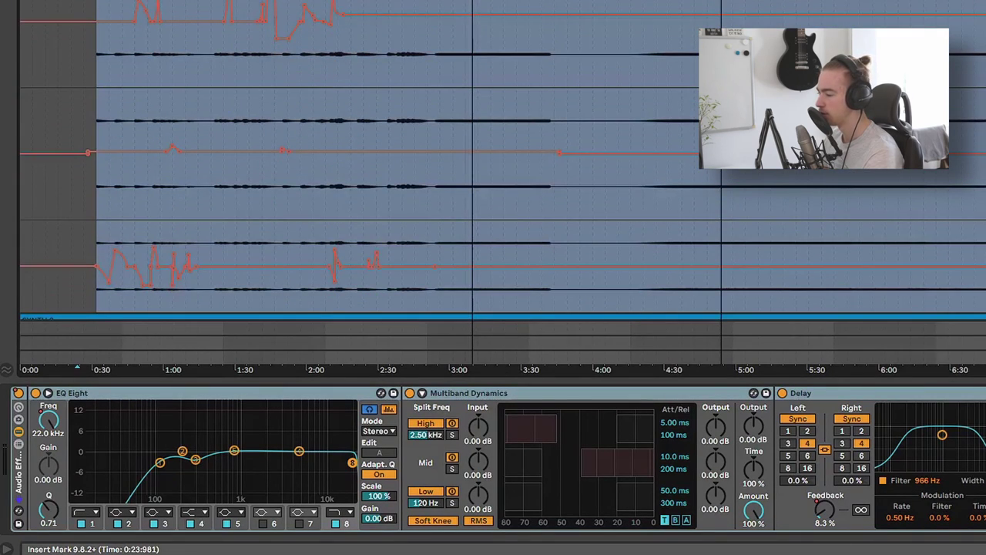
{"action": "scroll", "coordinate": [279, 6], "scroll_direction": "down", "scroll_amount": 5}
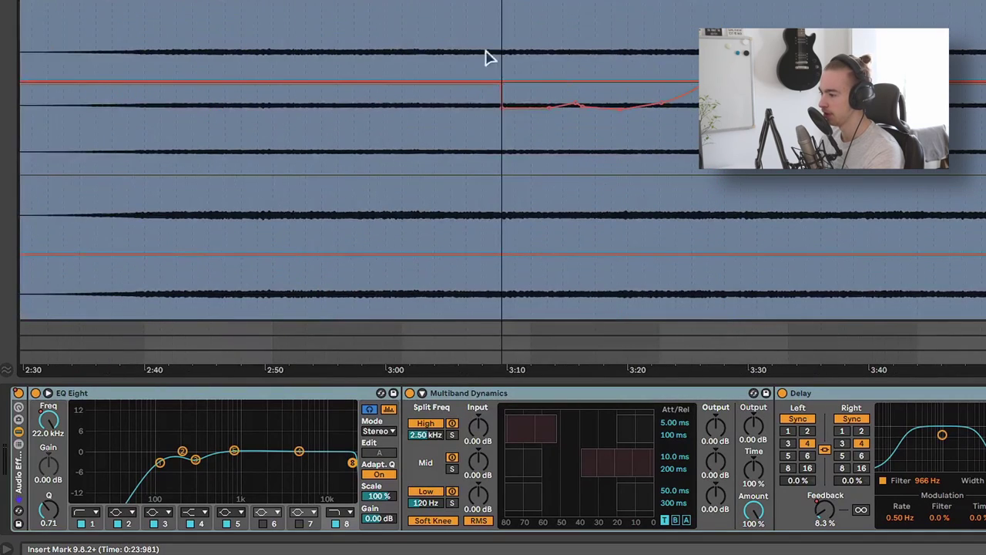
- Set the start near 3:08 and select the frequency dip, bars 71.8–79.6, across the two upper lanes
{"action": "left_click", "coordinate": [488, 116]}
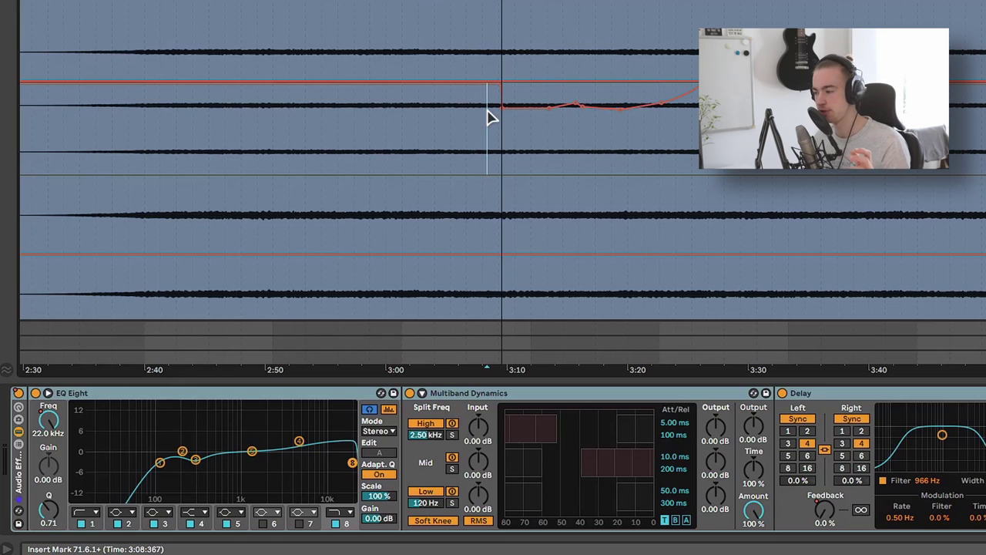
{"action": "left_click_drag", "start_coordinate": [507, 125], "coordinate": [745, 127]}
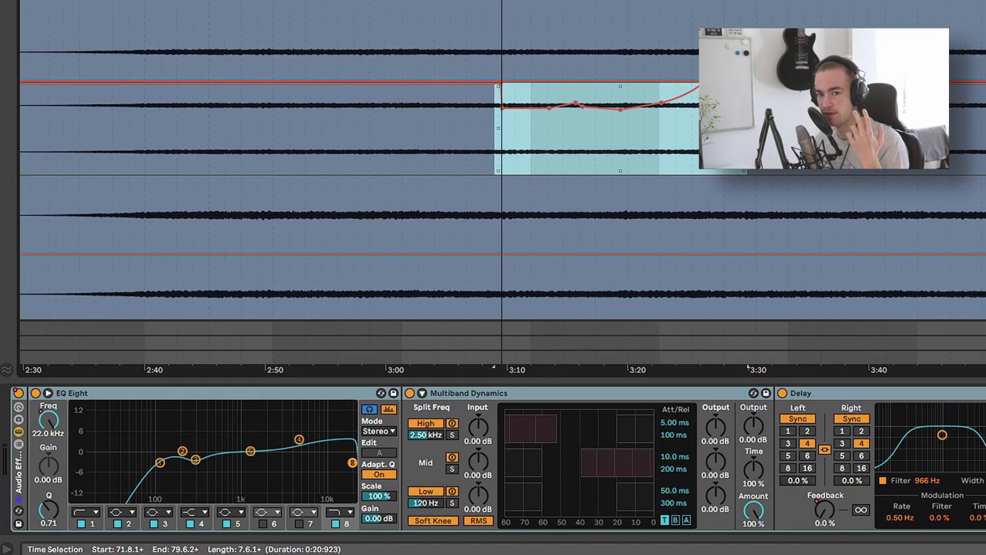
{"action": "left_click_drag", "start_coordinate": [464, 141], "coordinate": [733, 142]}
{"action": "left_click", "coordinate": [737, 142]}
{"action": "left_click_drag", "start_coordinate": [486, 152], "coordinate": [751, 108]}
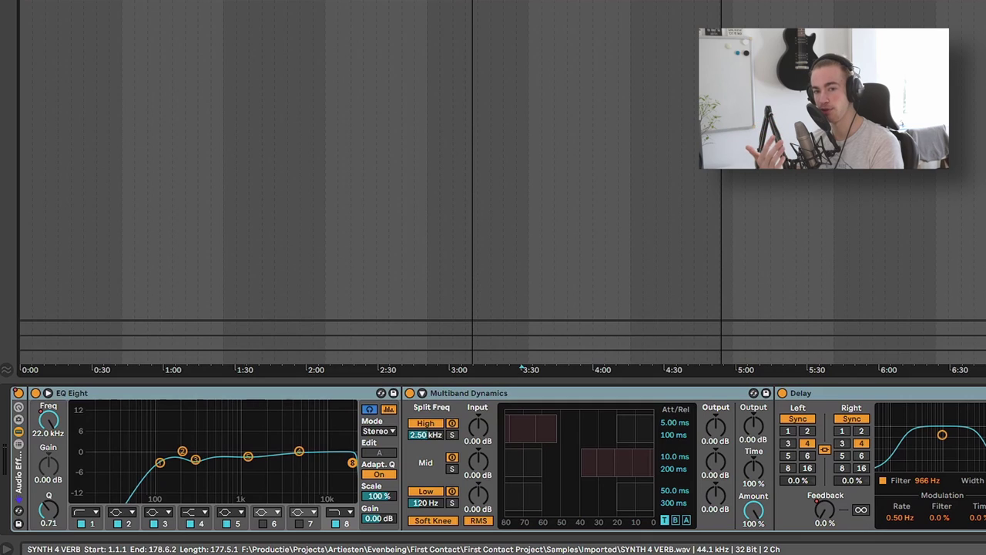
- Scroll up to the red drum tracks, Hats Overhead through Tom
{"action": "scroll", "coordinate": [522, 362], "scroll_direction": "up", "scroll_amount": 5}
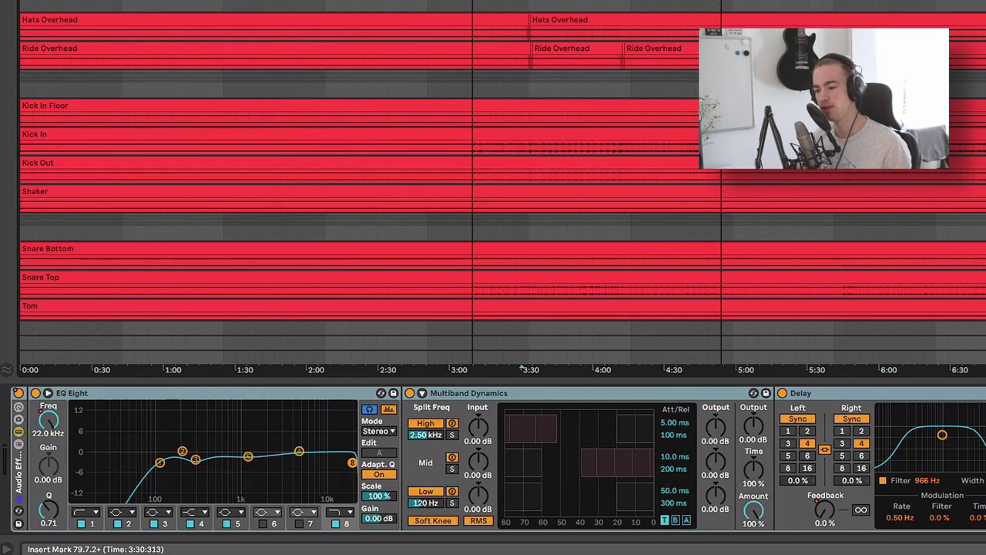